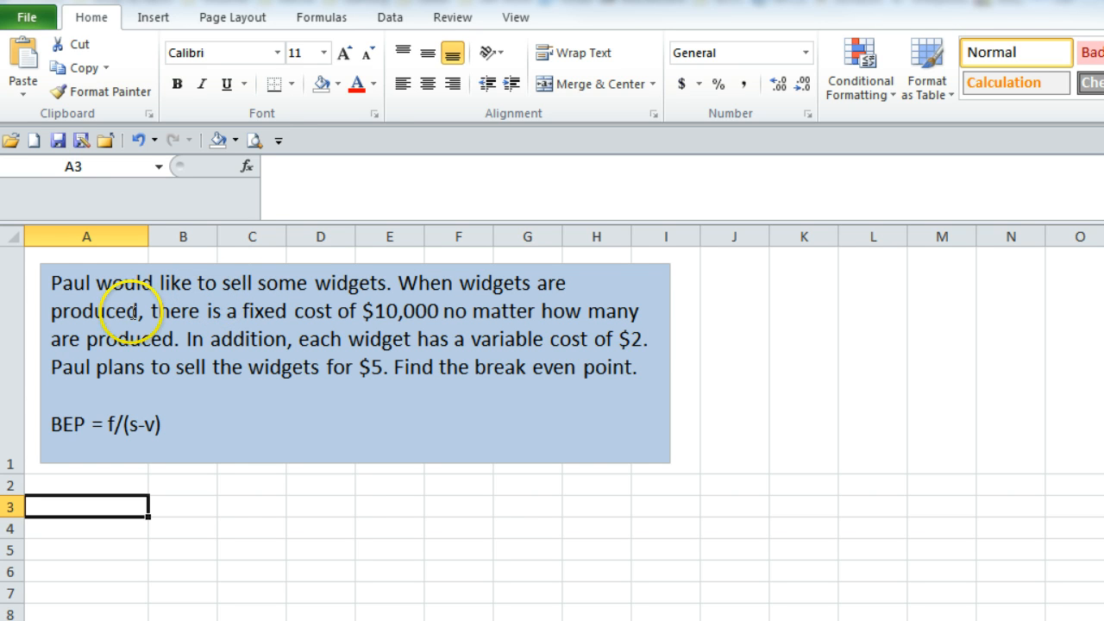
Highlight the fixed cost and variable cost phrases in the word-problem text box.
double_click(267, 311)
left_click_drag(281, 311, 332, 312)
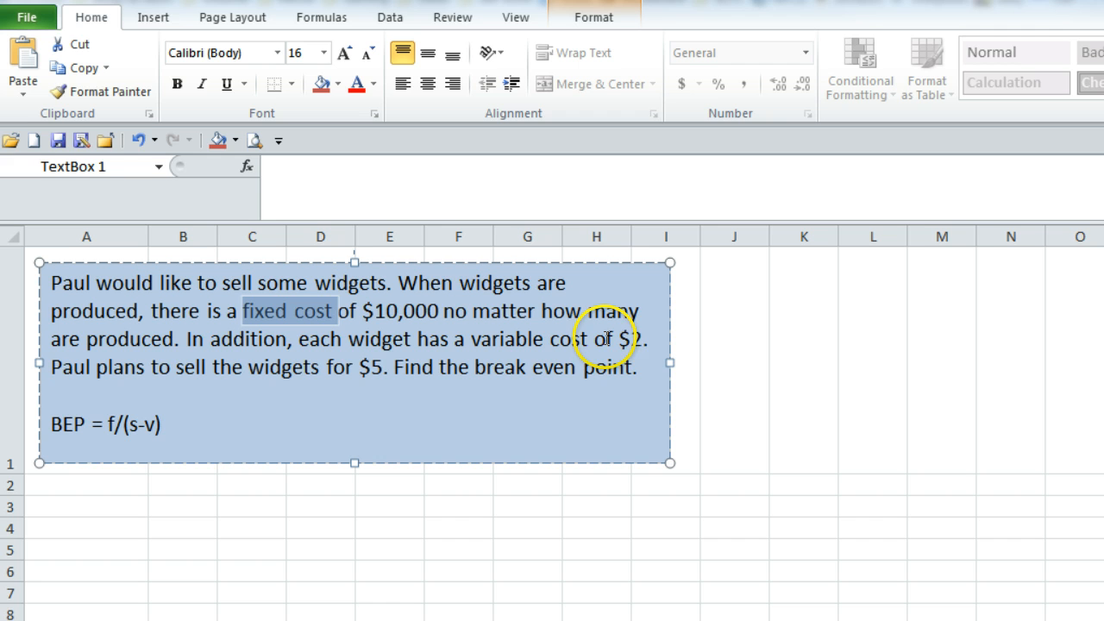
mouse_move(619, 338)
left_mouse_down()
mouse_move(645, 339)
mouse_move(471, 339)
left_mouse_up()
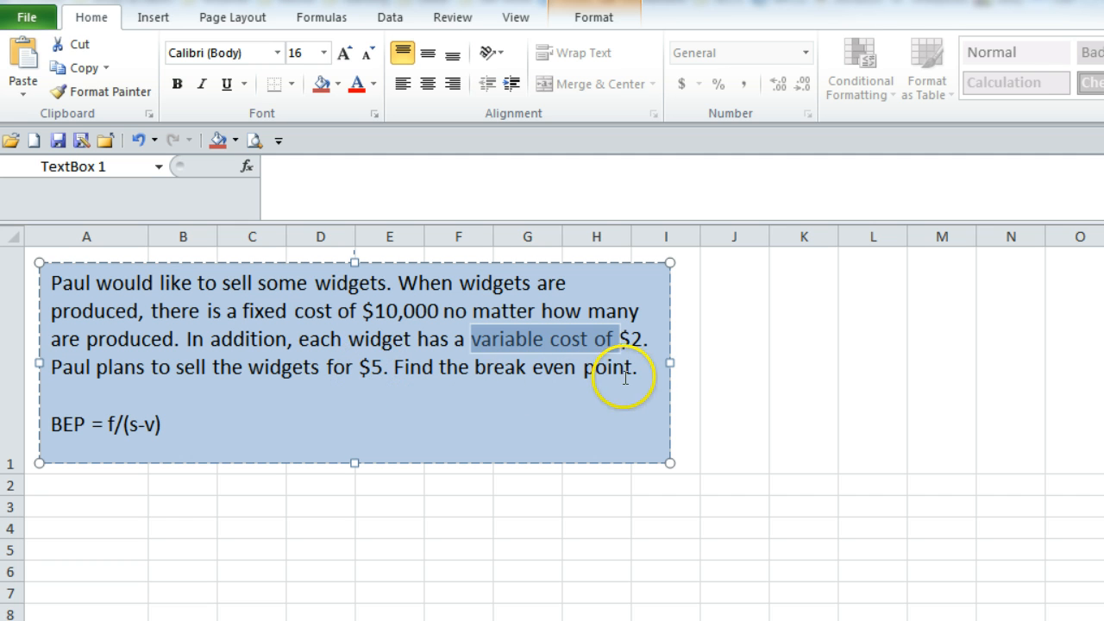
left_click(213, 423)
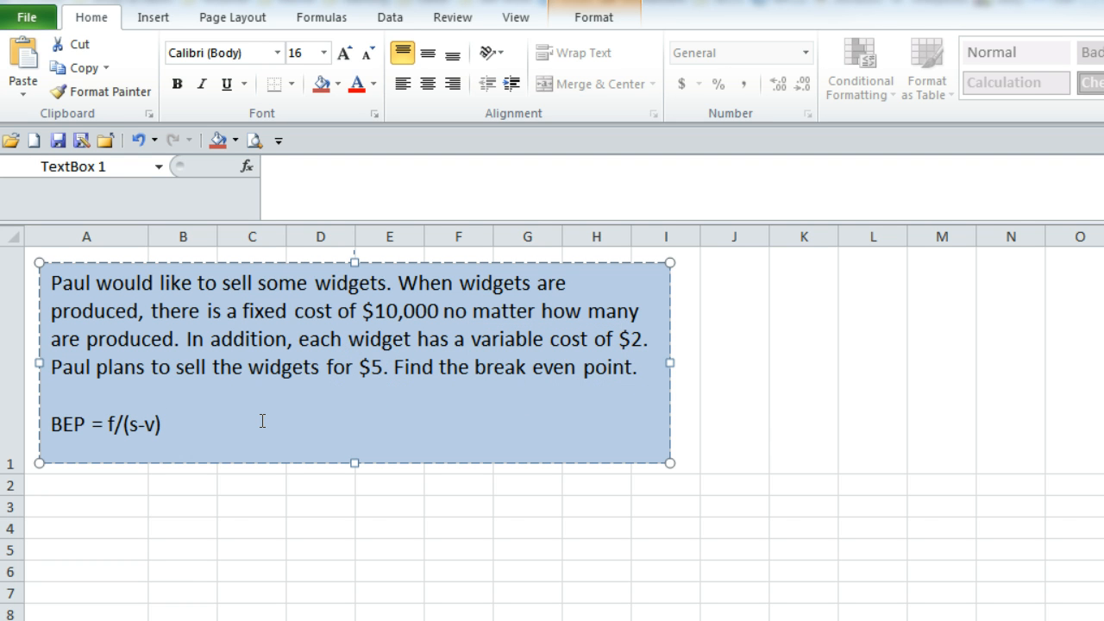
Highlight the f, s and v terms in the BEP formula line of the text box.
left_click(107, 423)
double_click(108, 422)
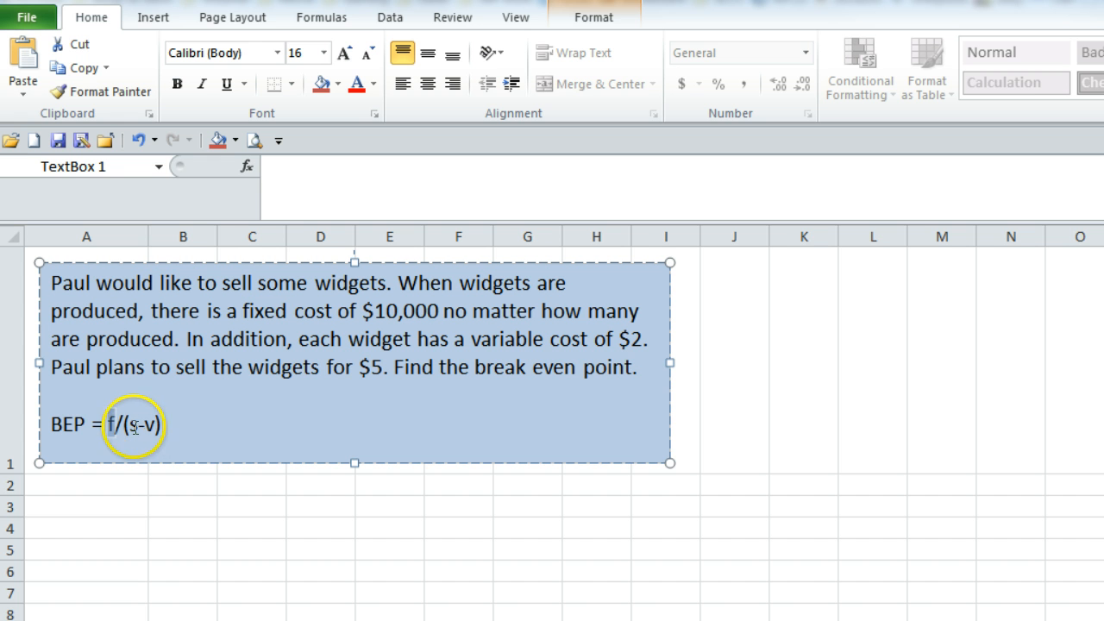
double_click(132, 425)
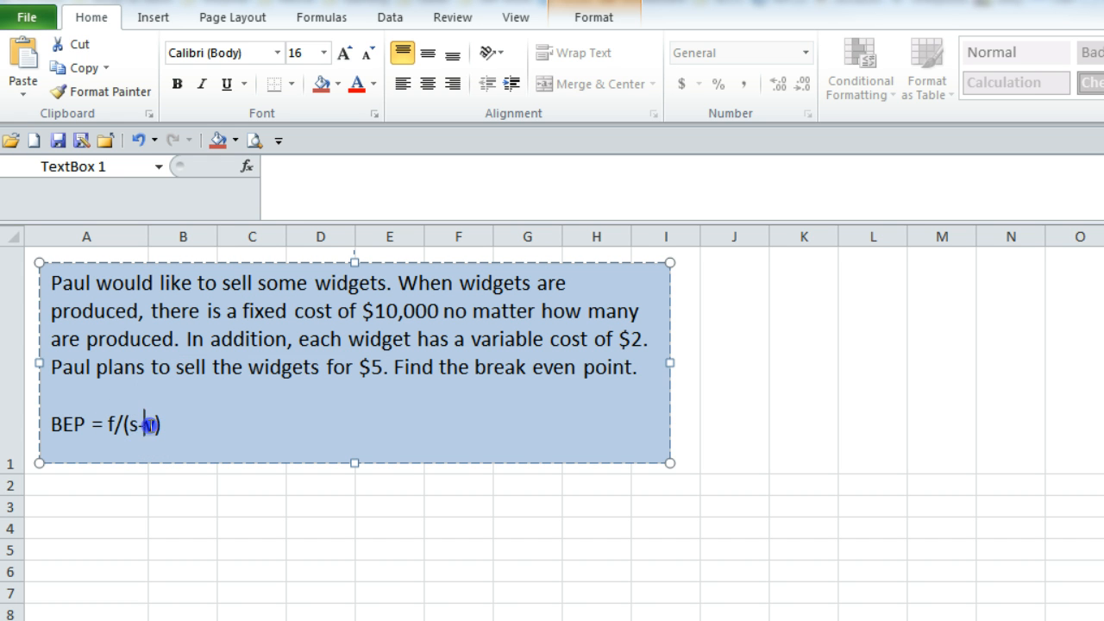
double_click(148, 425)
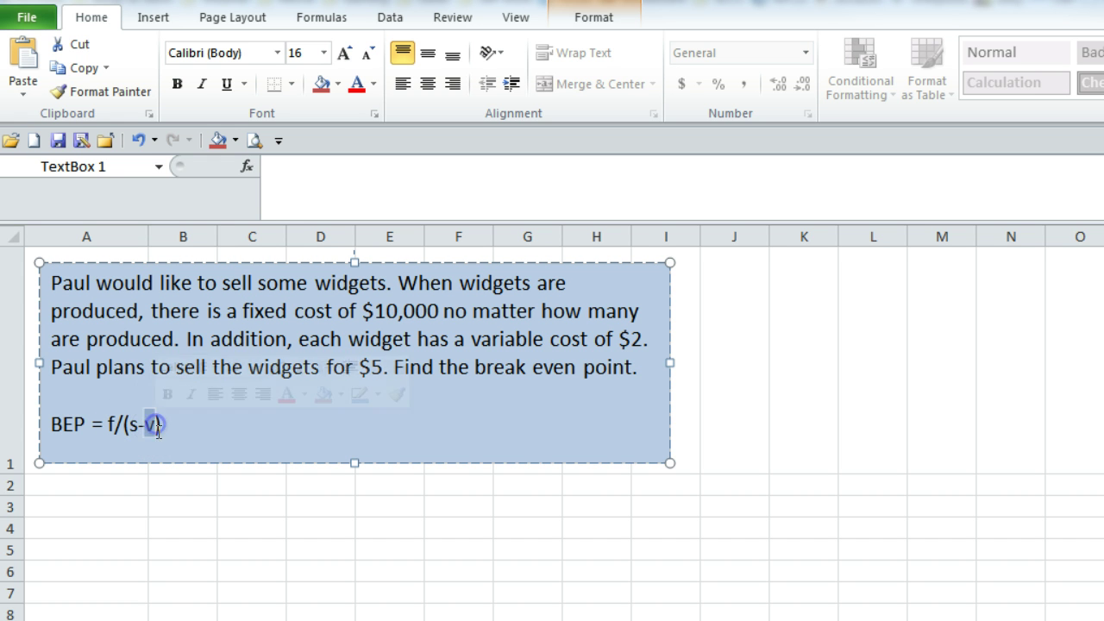
Enter fixed cost 10000, variable cost 2, selling price 5 with labels in A2:B4 and 'BEP' in A5.
left_click(127, 488)
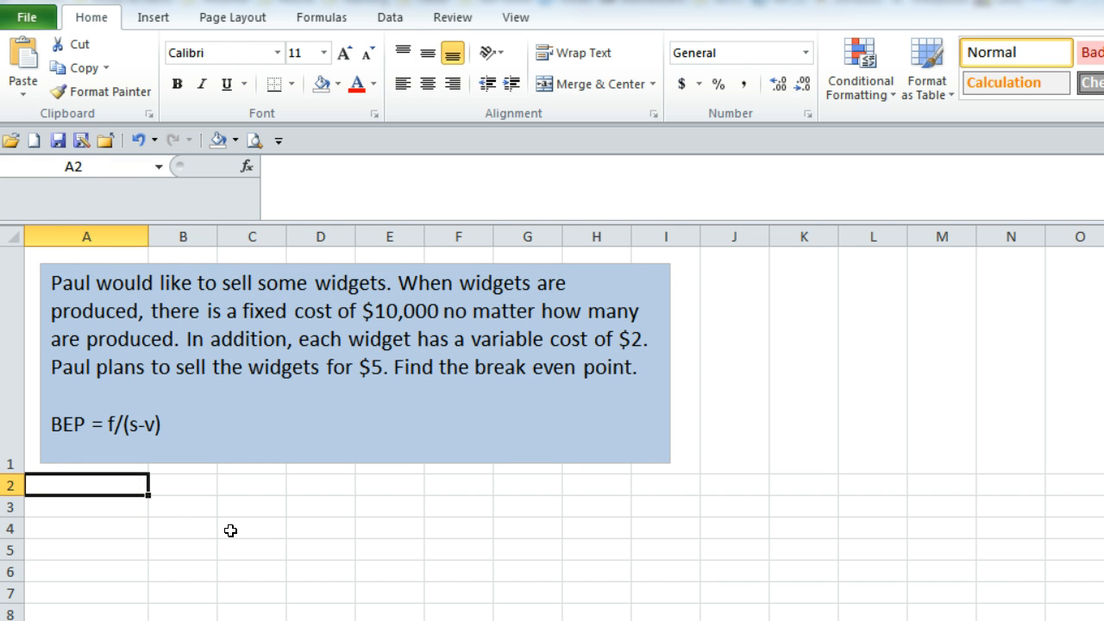
type("f")
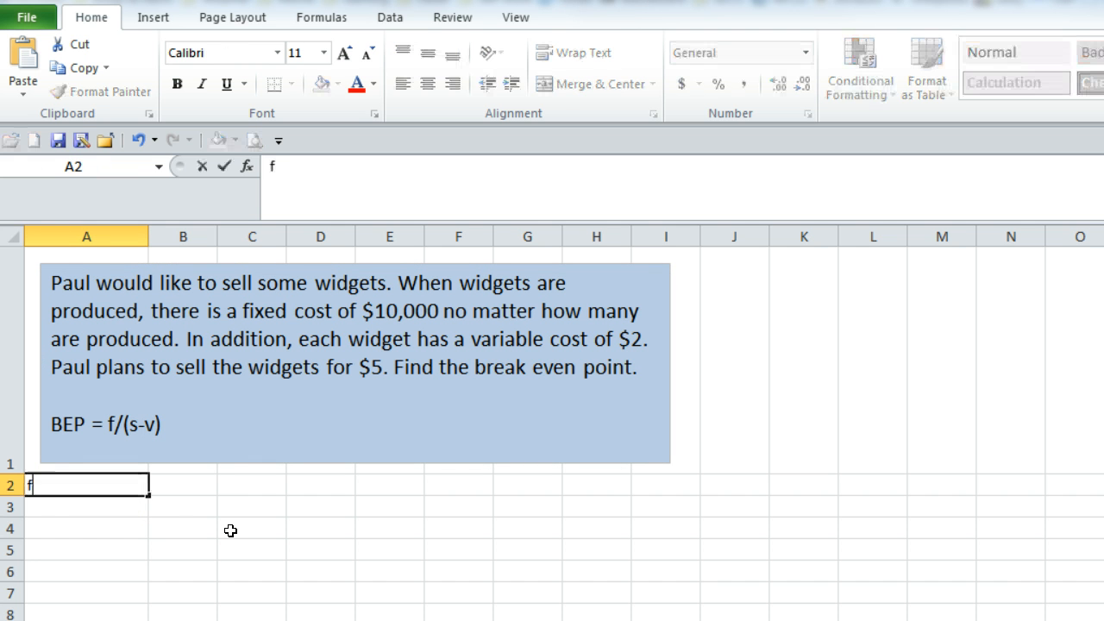
type("ixed cost")
key("Tab")
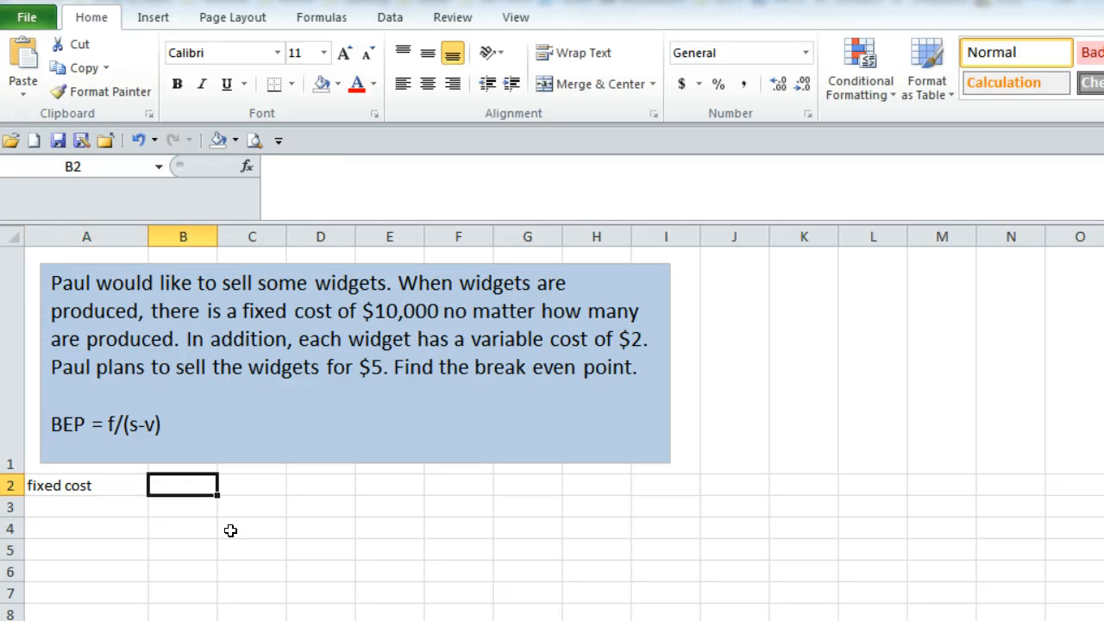
type("10000")
key("Return")
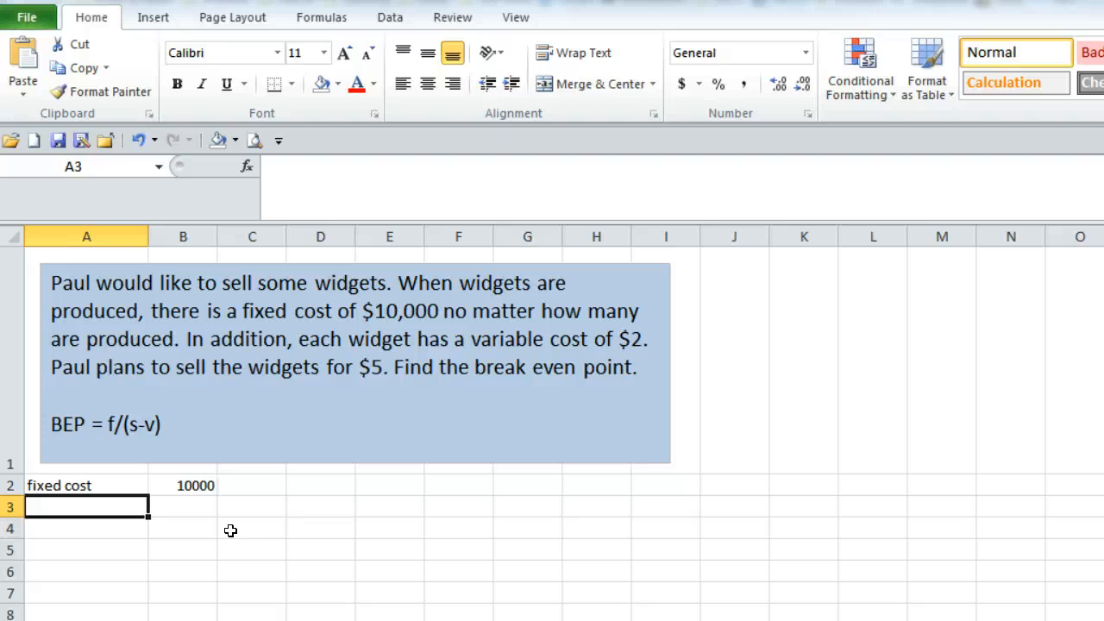
type("variable cost")
key("Tab")
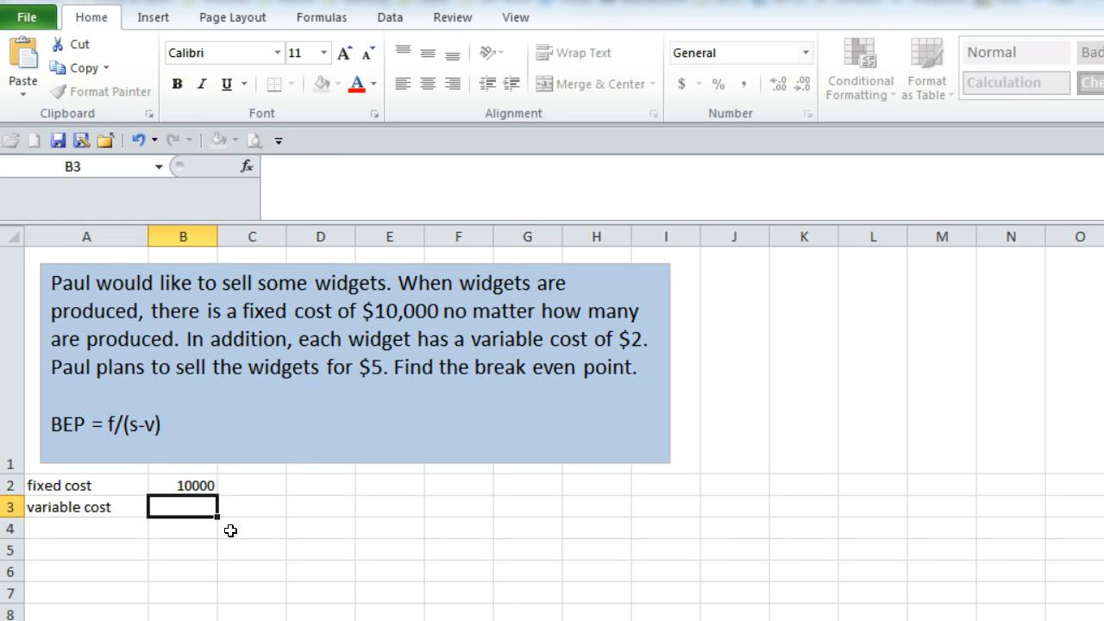
type("2")
key("Return")
type("se")
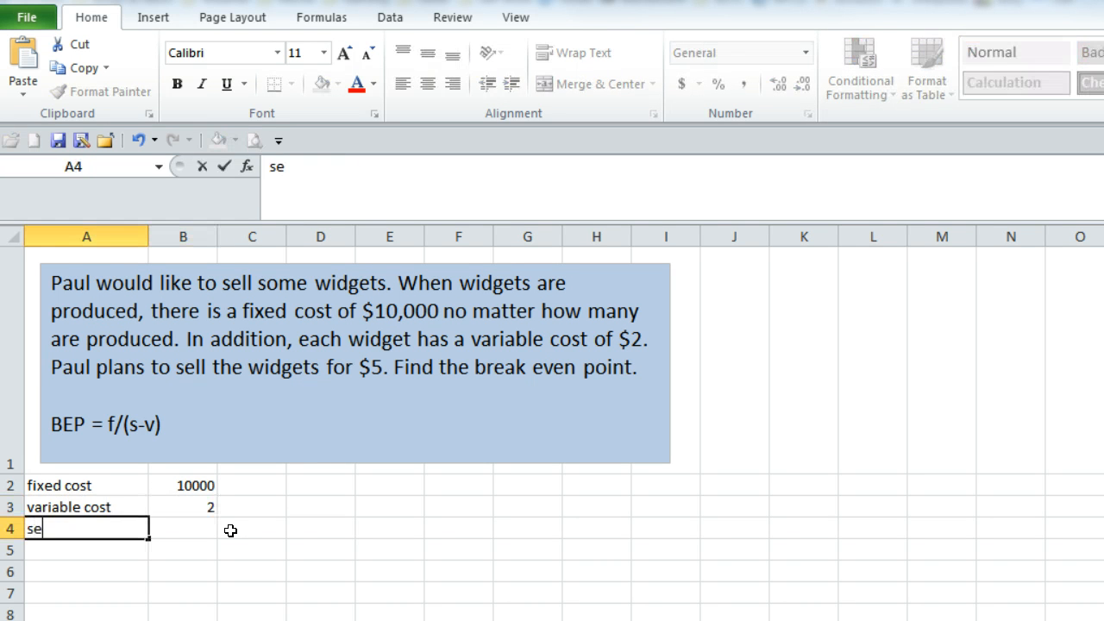
type("lling price")
key("Tab")
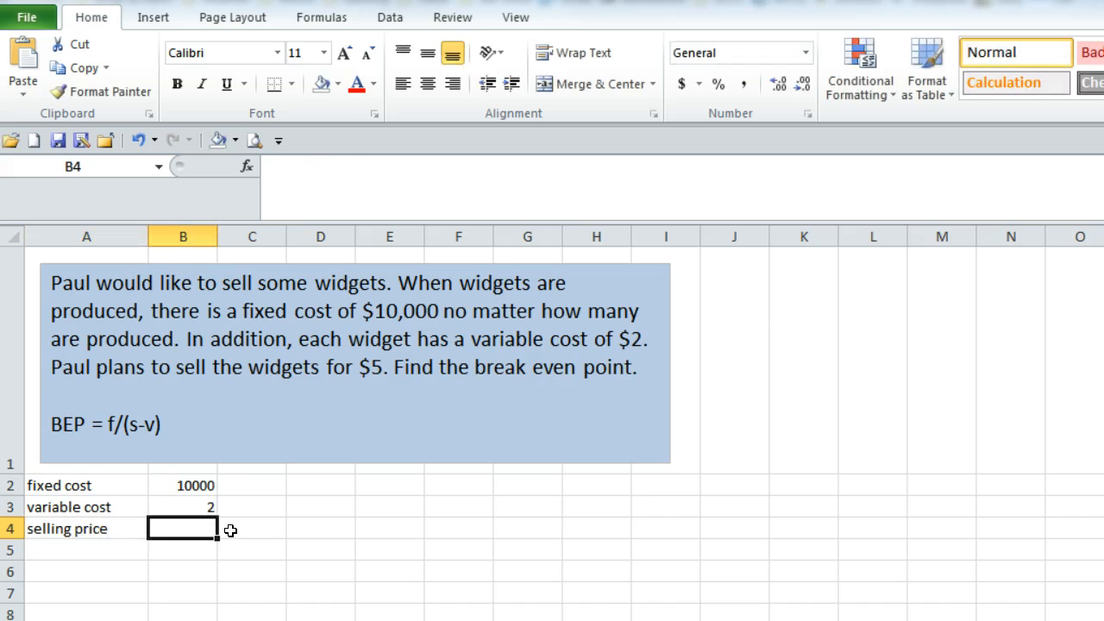
type("5")
key("Return")
type("BE")
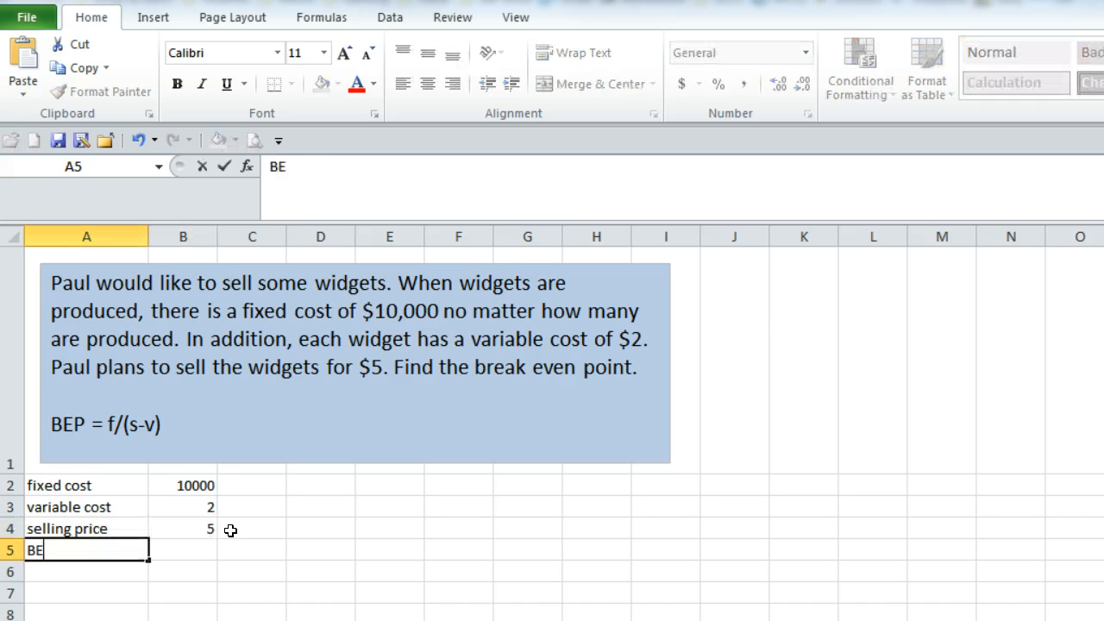
type("P")
key("Tab")
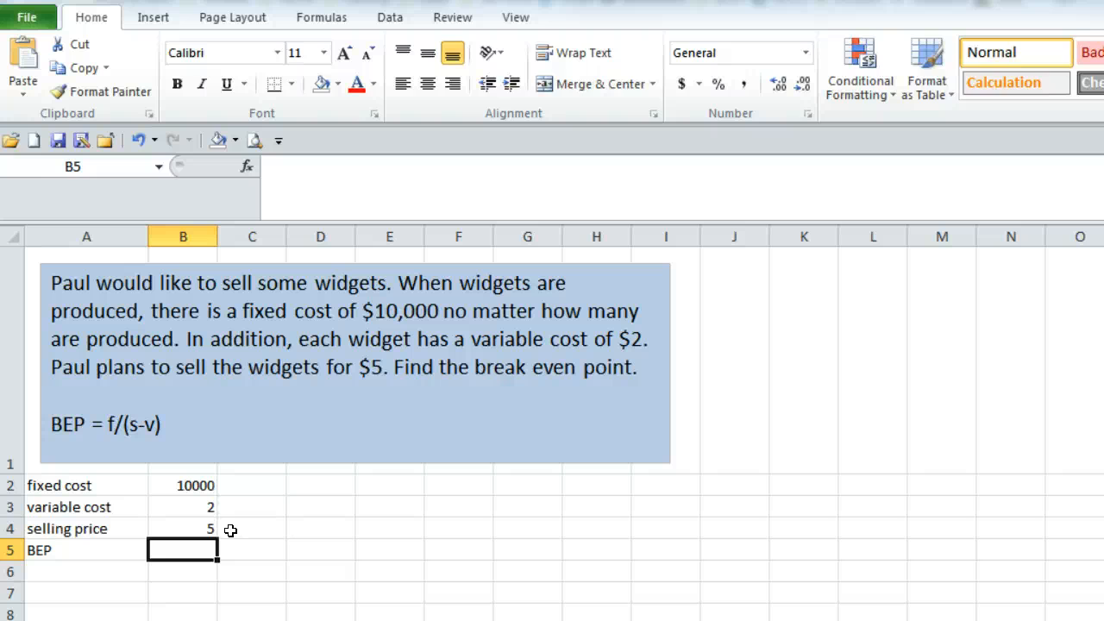
type("=")
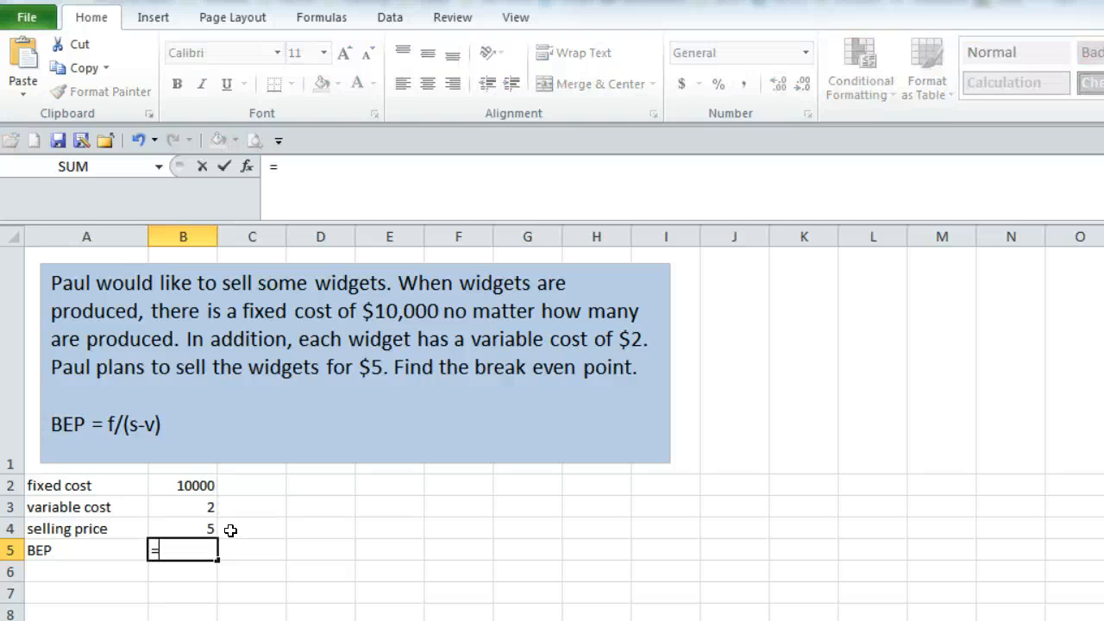
Enter =B2/(B4-B3) in B5, giving a break-even point of 3333.333.
left_click(178, 485)
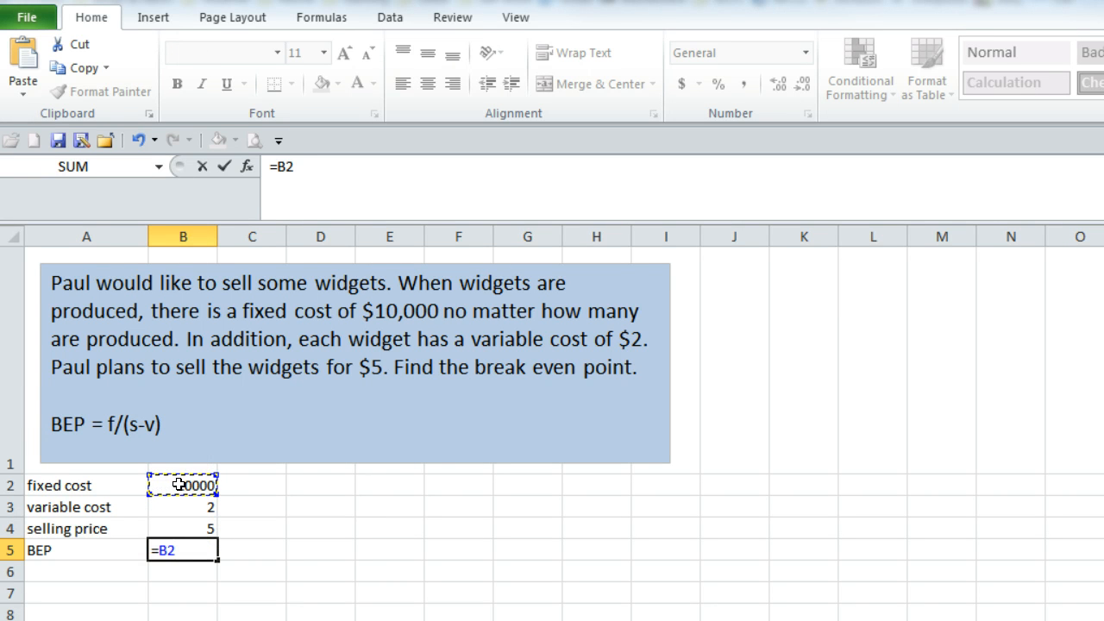
type("/(")
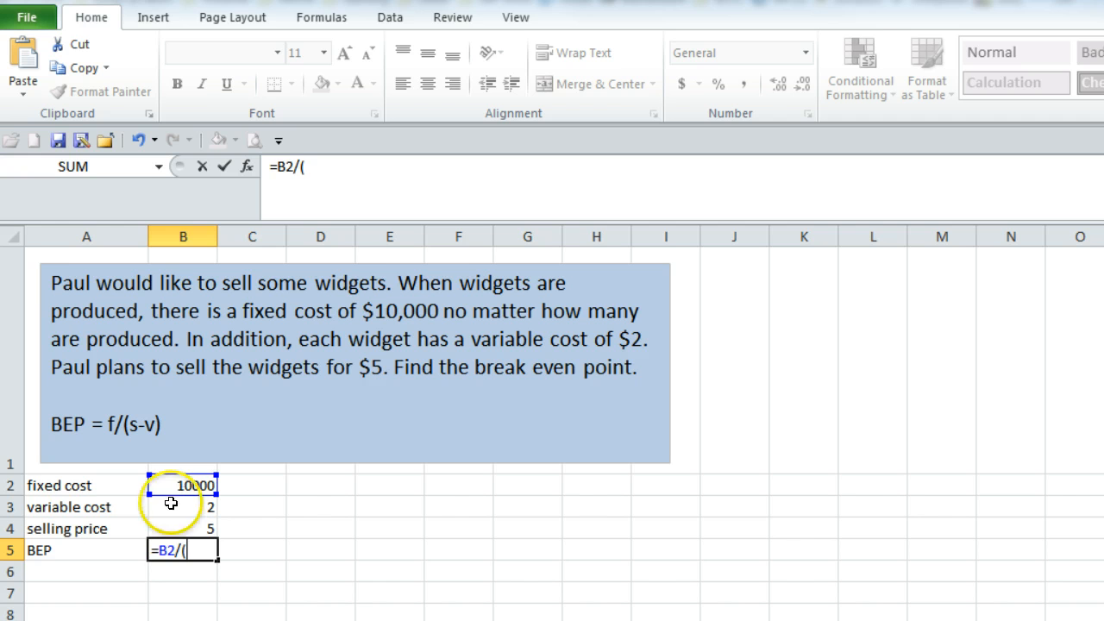
left_click(162, 528)
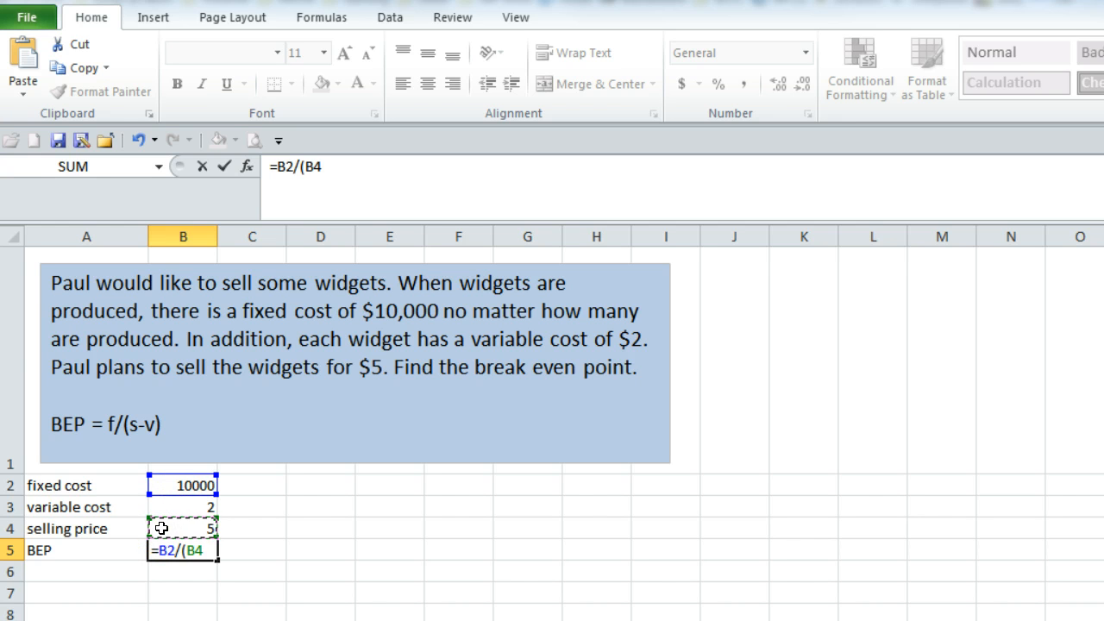
type("-")
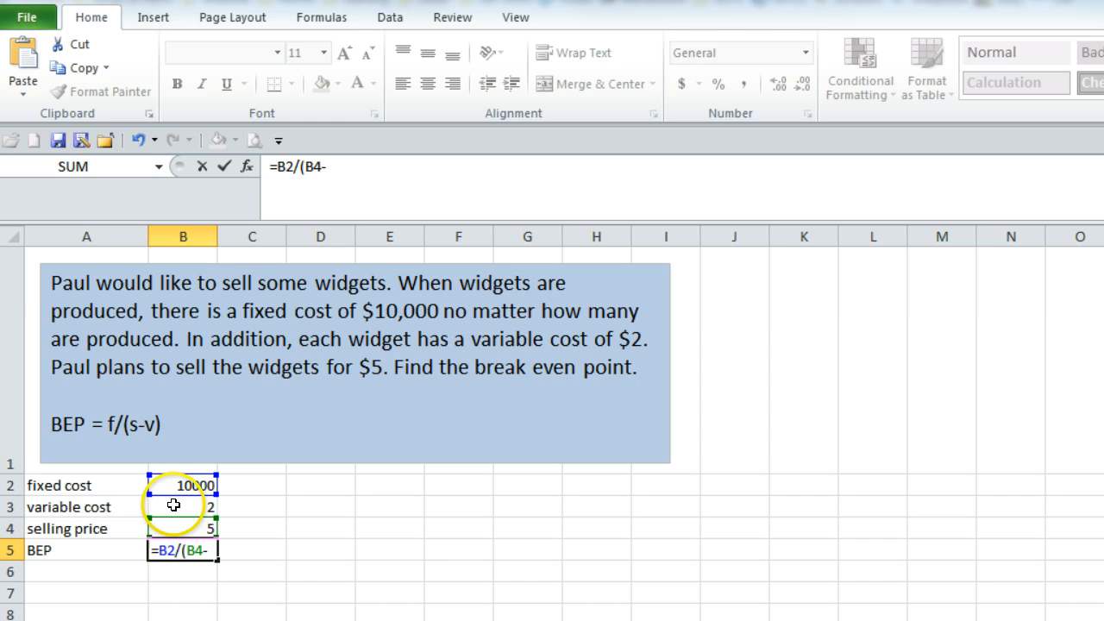
left_click(172, 508)
type(")")
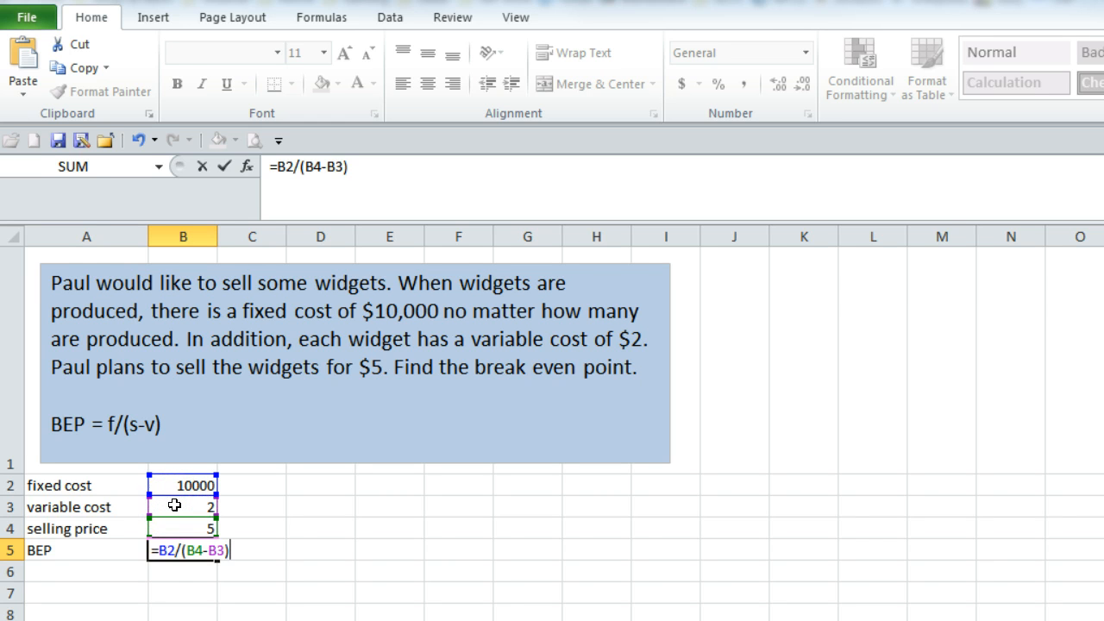
key("Return")
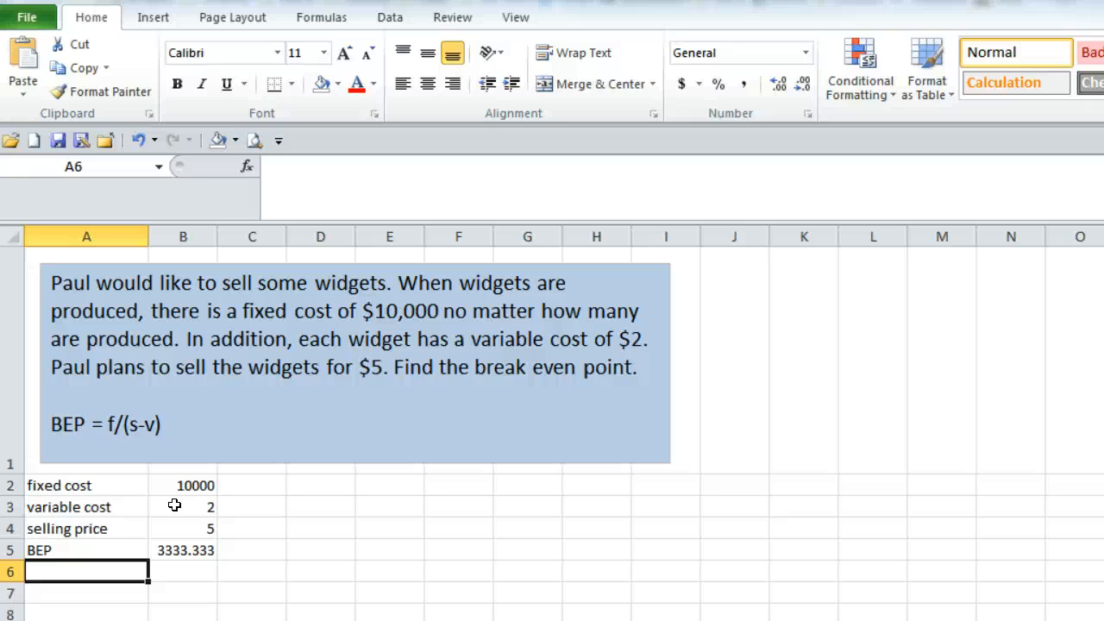
left_click(177, 550)
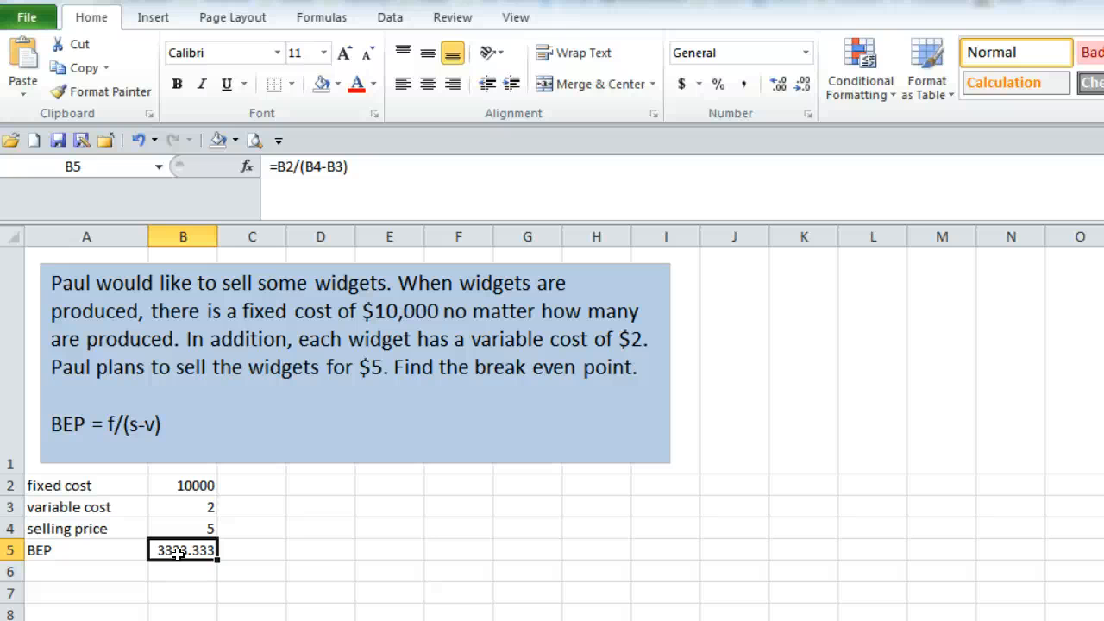
left_click(183, 486)
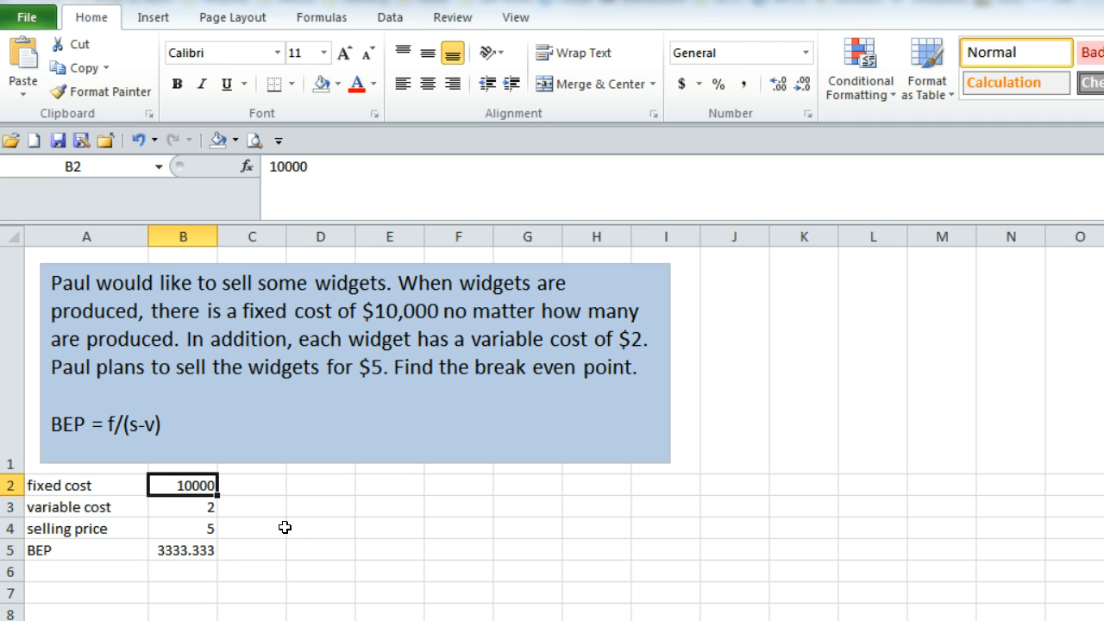
type("8")
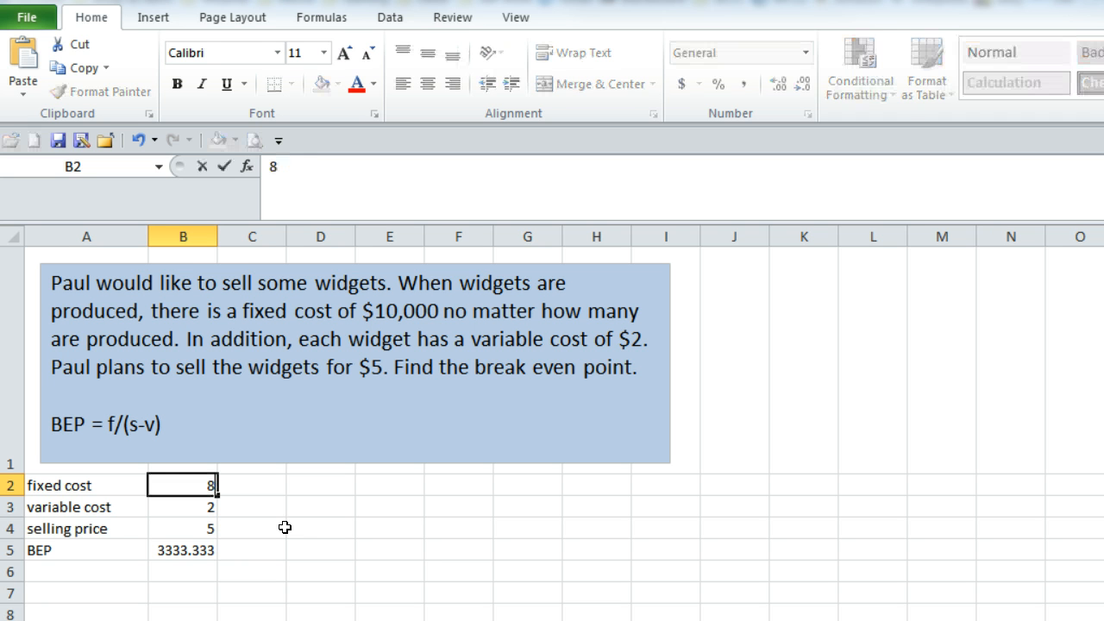
type("000")
key("Return")
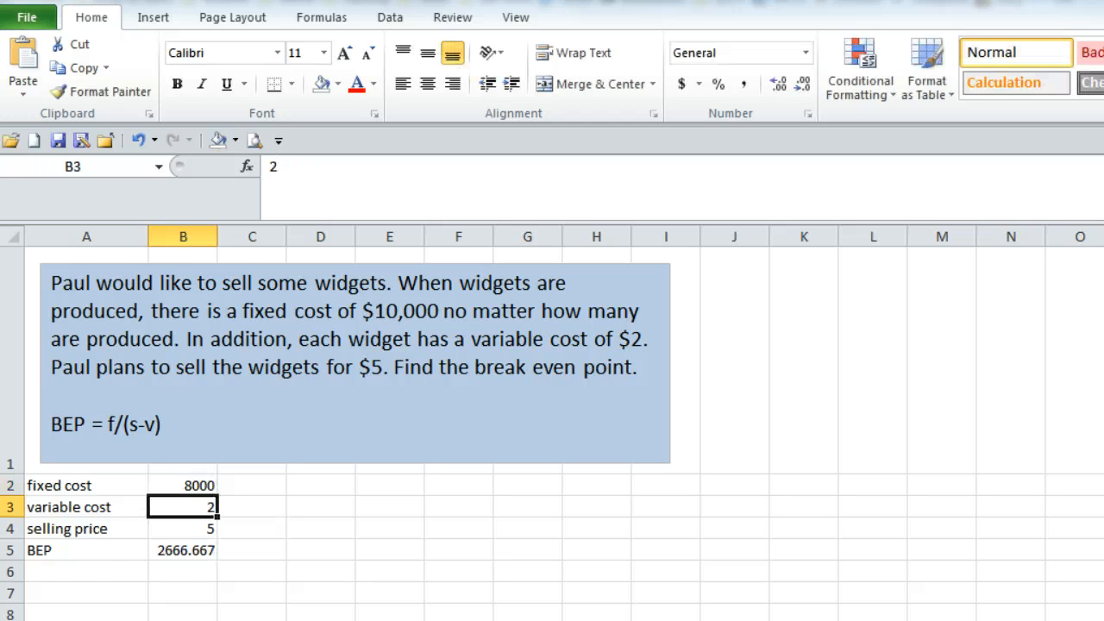
left_click(181, 551)
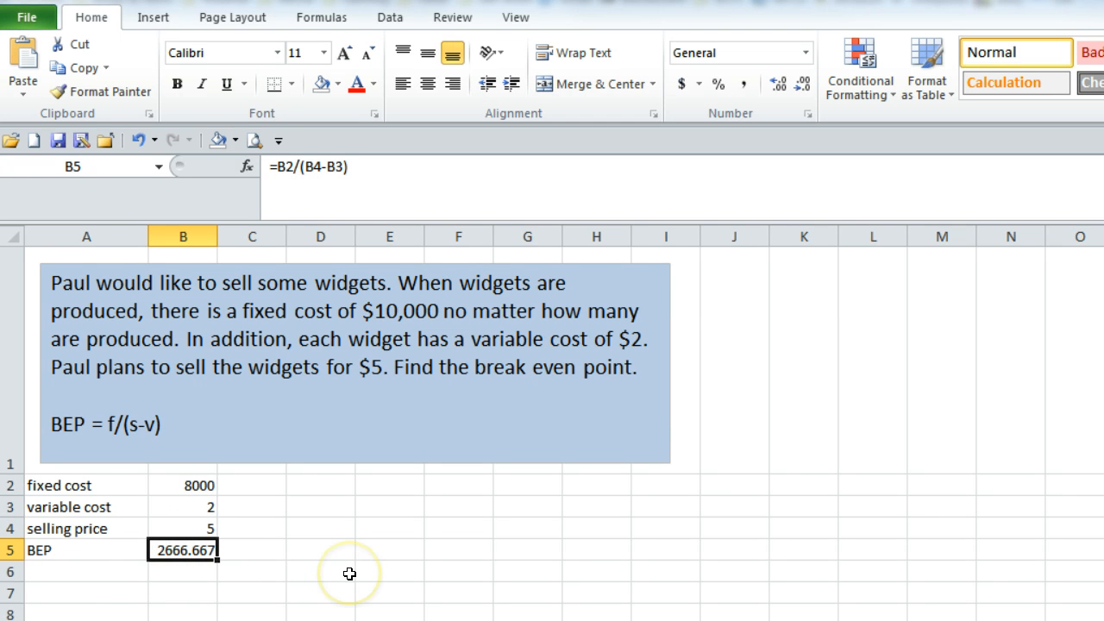
left_click(169, 474)
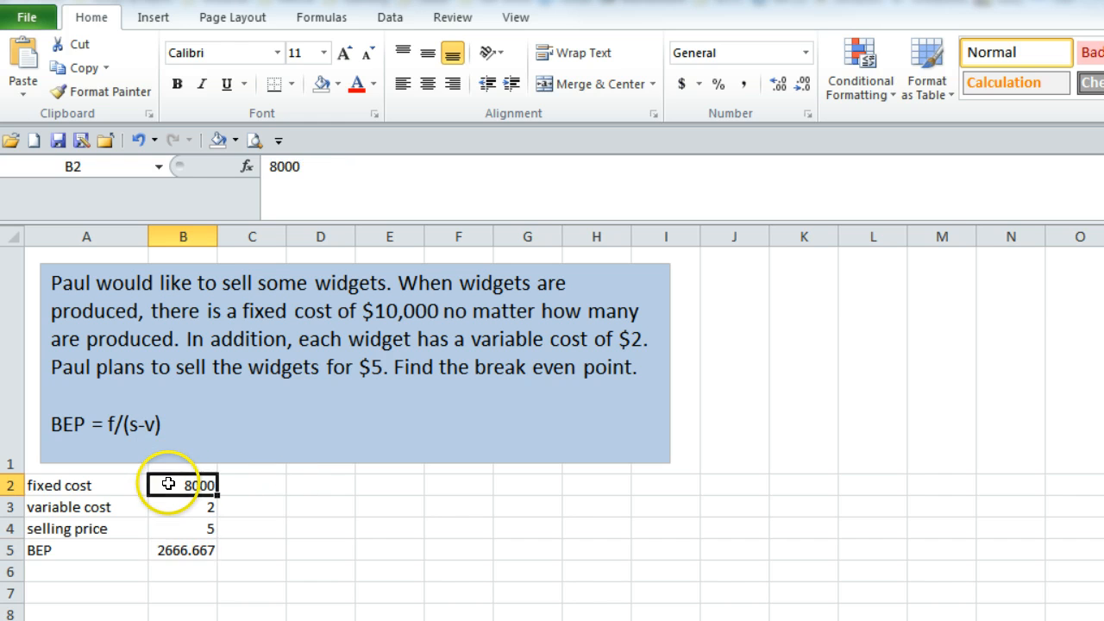
type("10000")
key("Return")
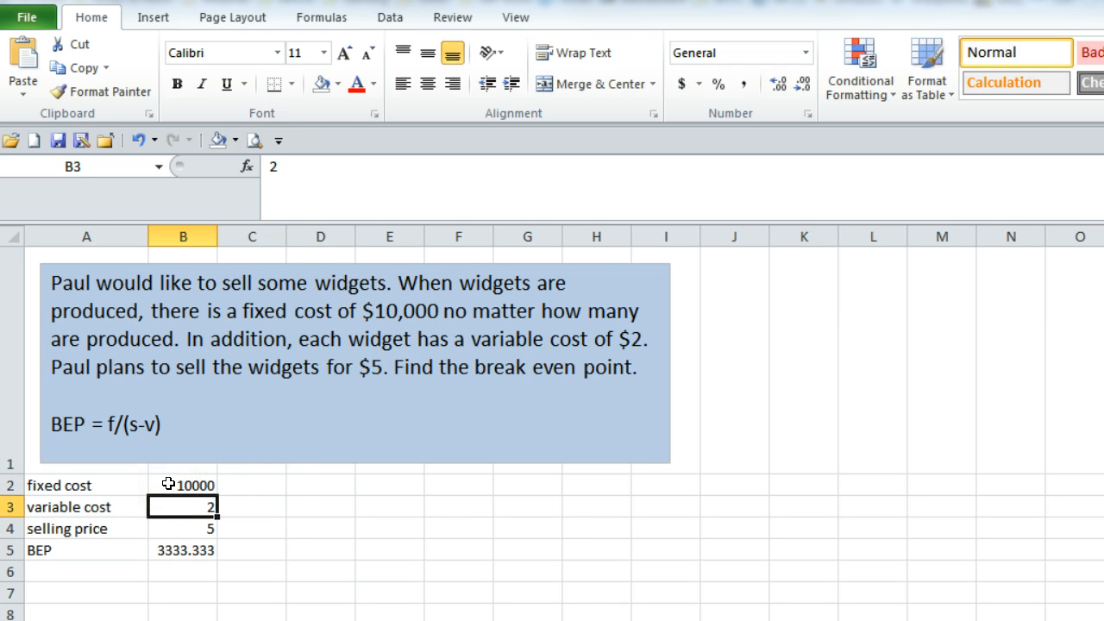